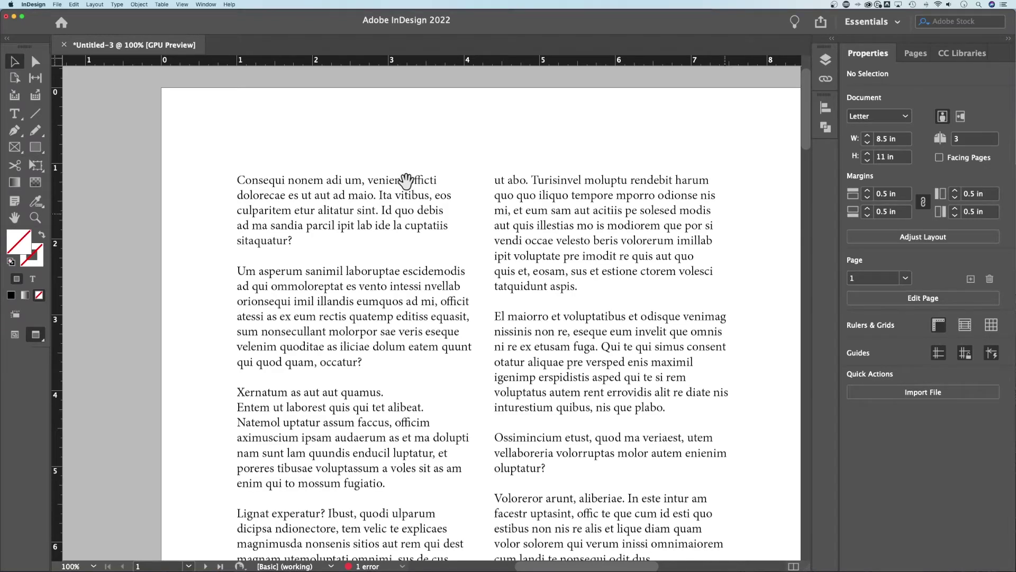
With the Type tool, put the cursor in the first paragraph and select its opening C.
key(t)
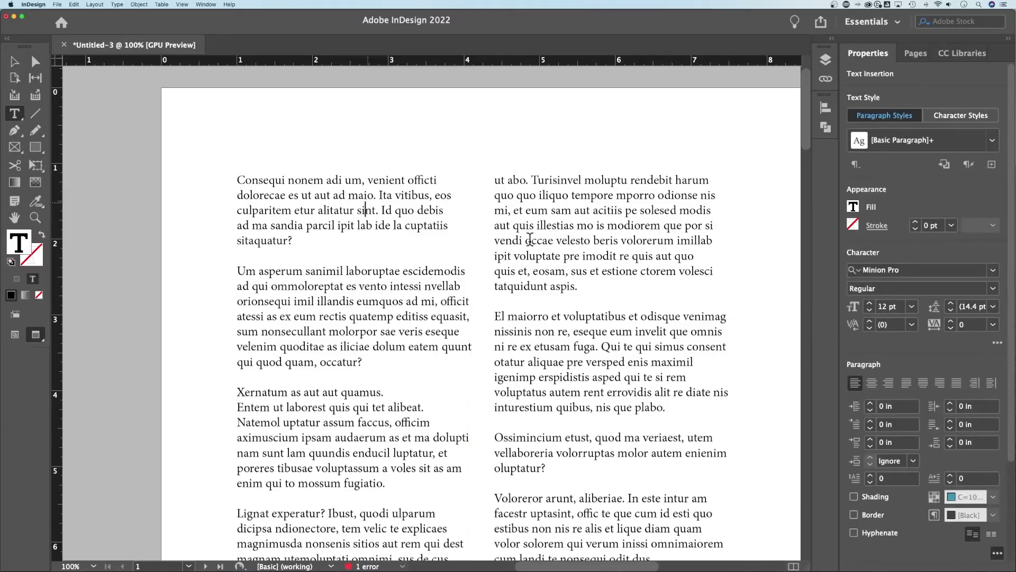
click(367, 210)
click(329, 197)
drag(237, 181, 254, 198)
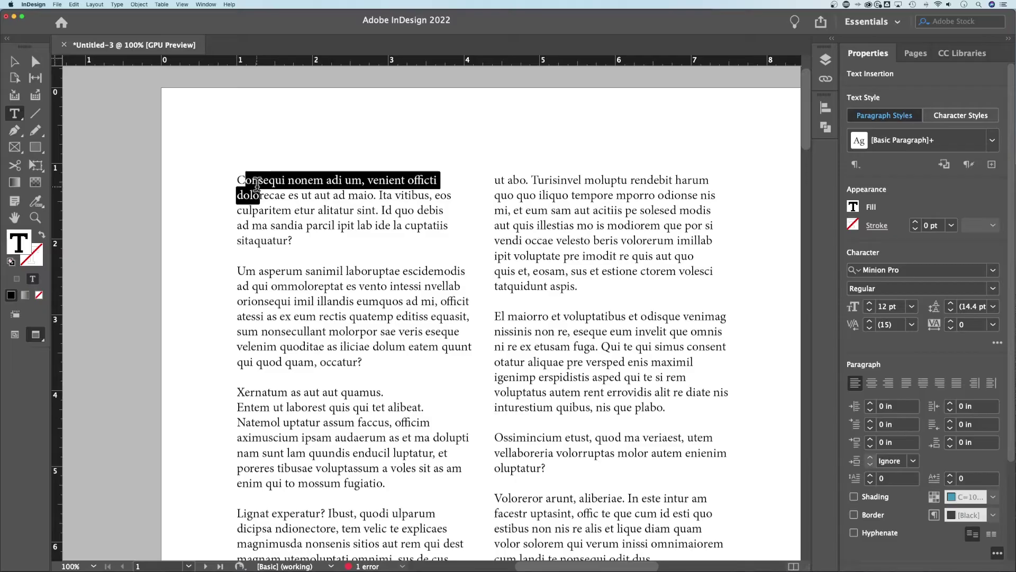
click(333, 211)
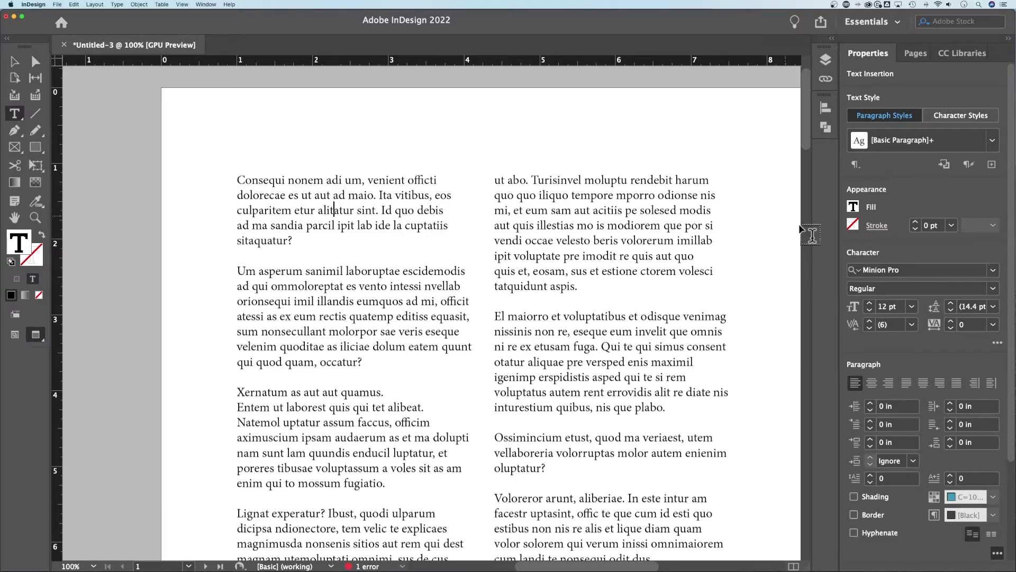
scroll(940, 238, down, 4)
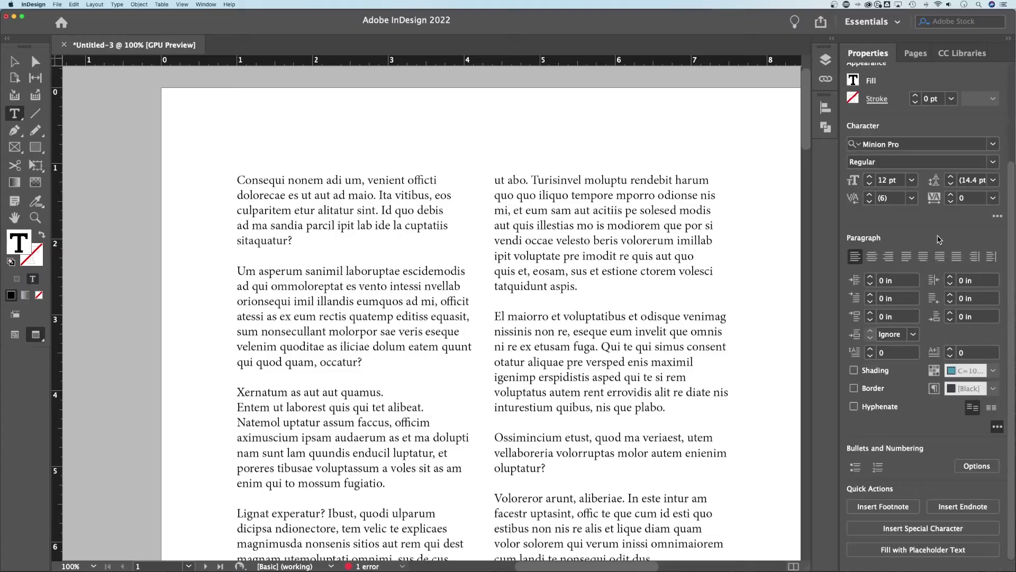
scroll(938, 238, up, 4)
Open the Paragraph panel via Window > Type & Tables > Paragraph.
click(205, 5)
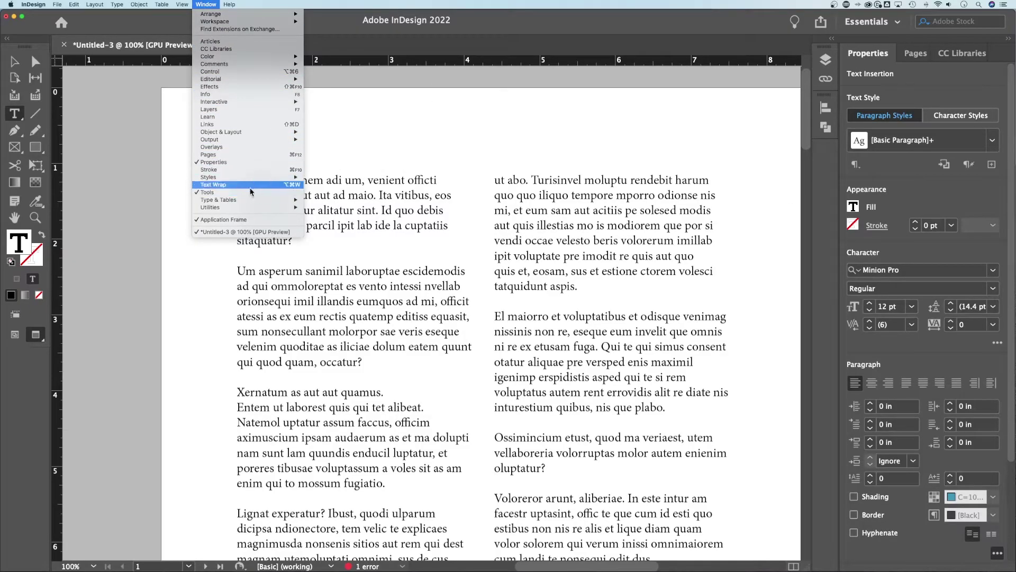
mouse_move(230, 200)
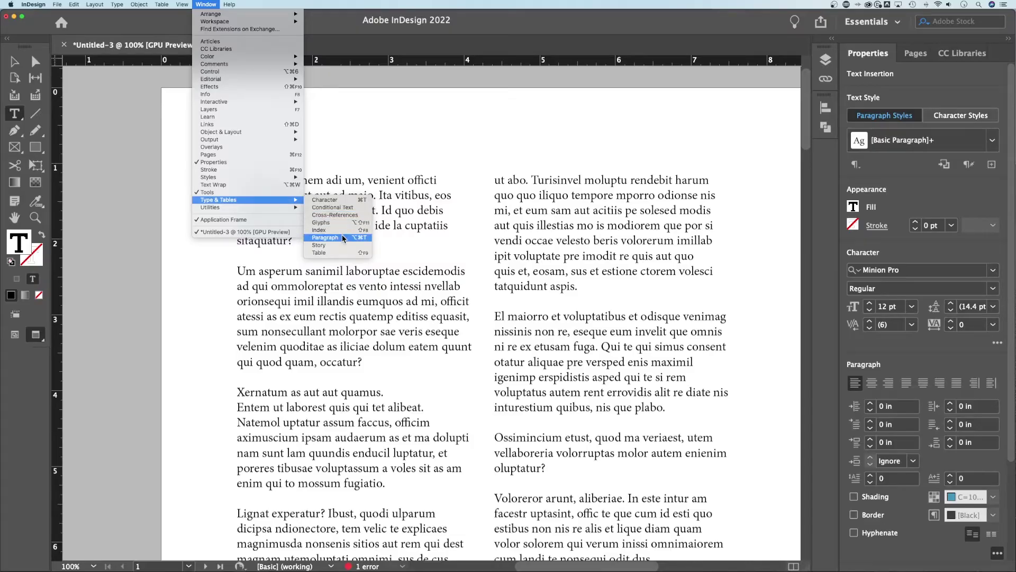
click(343, 238)
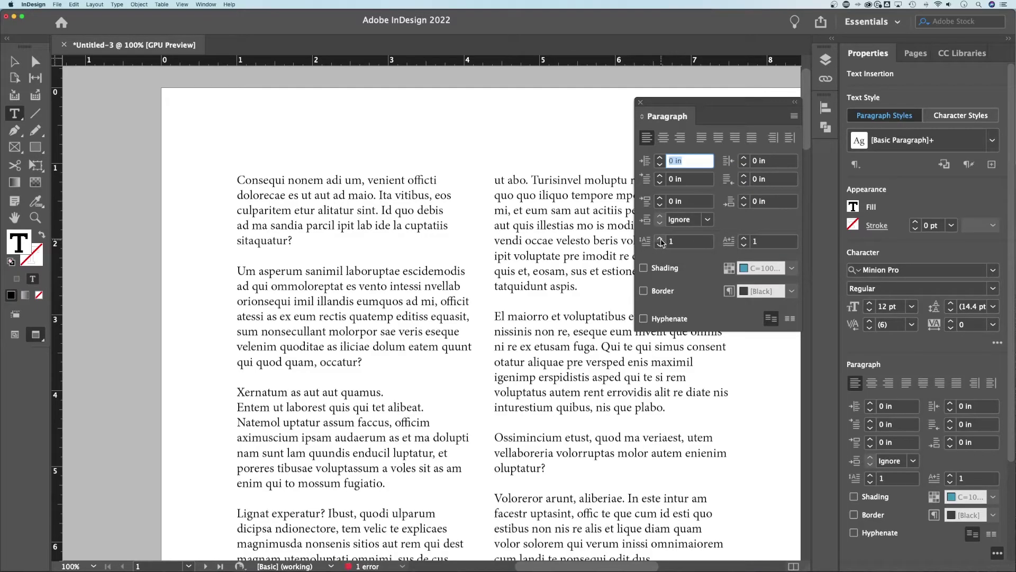
Set the first paragraph's drop cap to 3 lines and 1 character.
click(662, 237)
click(659, 237)
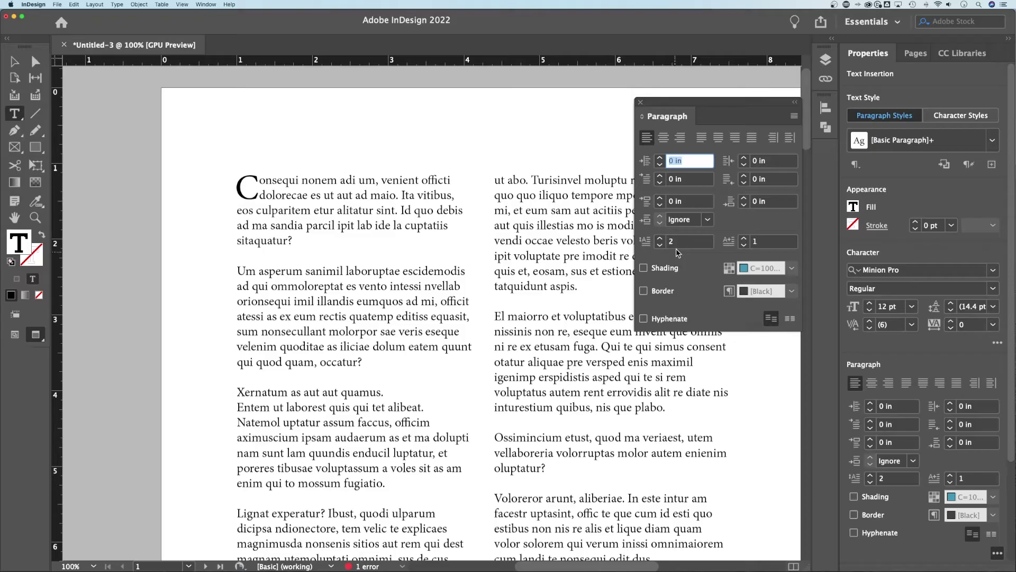
click(660, 237)
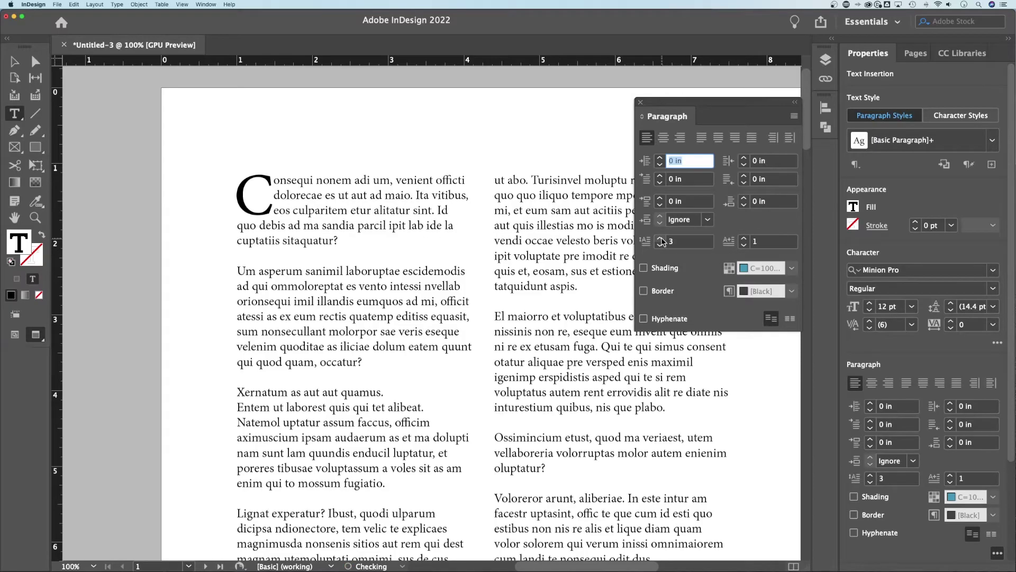
click(660, 237)
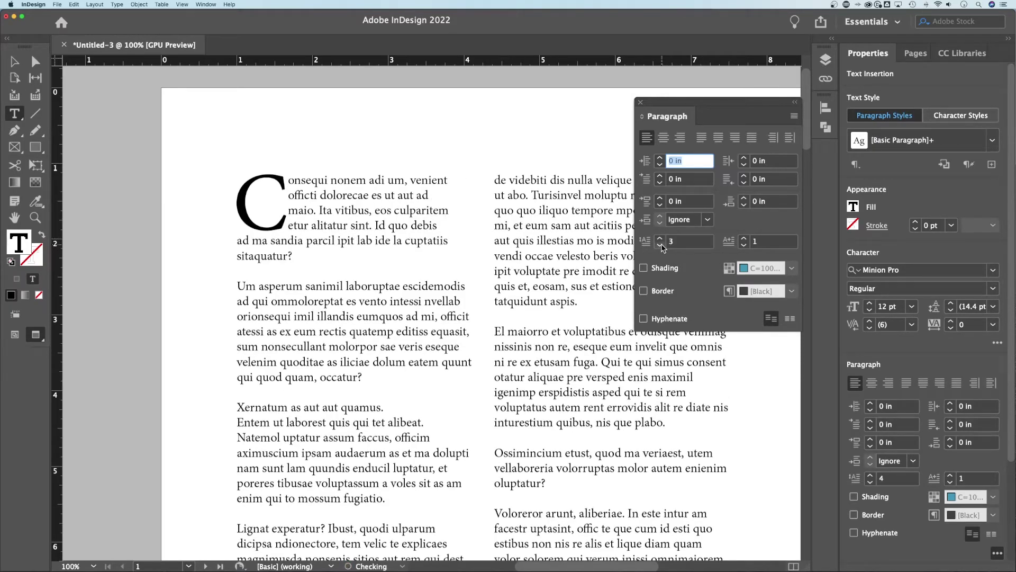
click(659, 246)
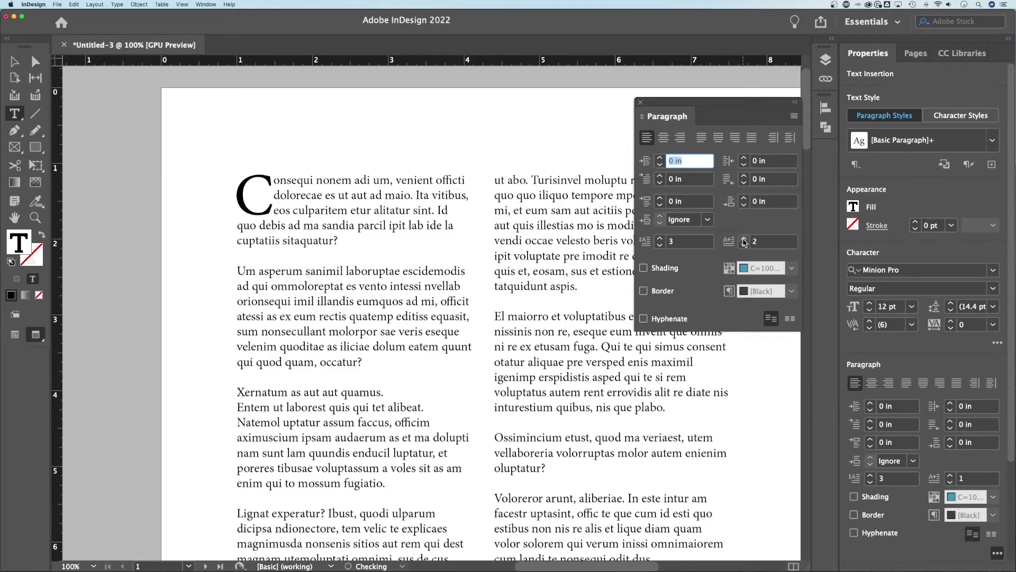
click(744, 238)
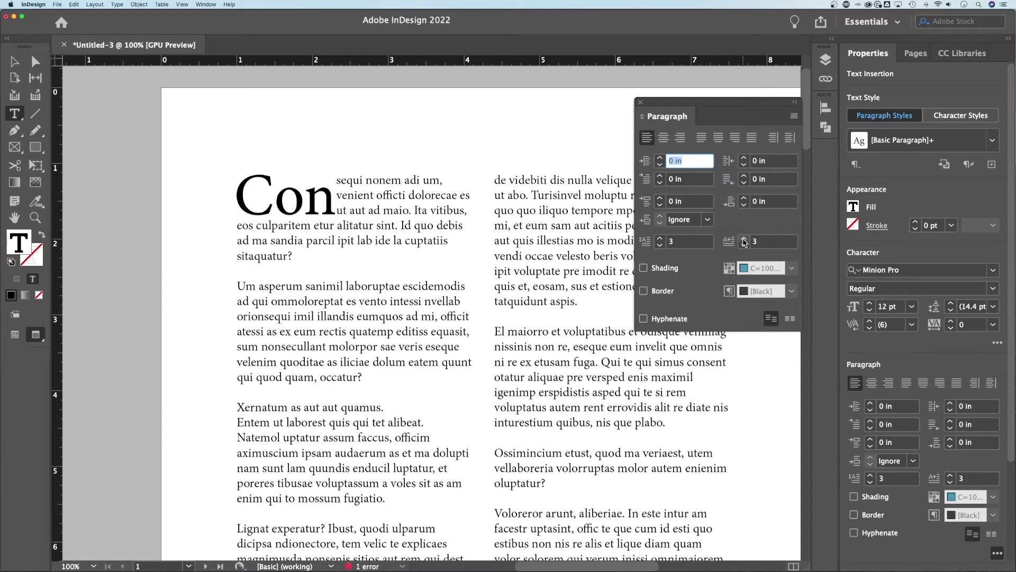
click(745, 238)
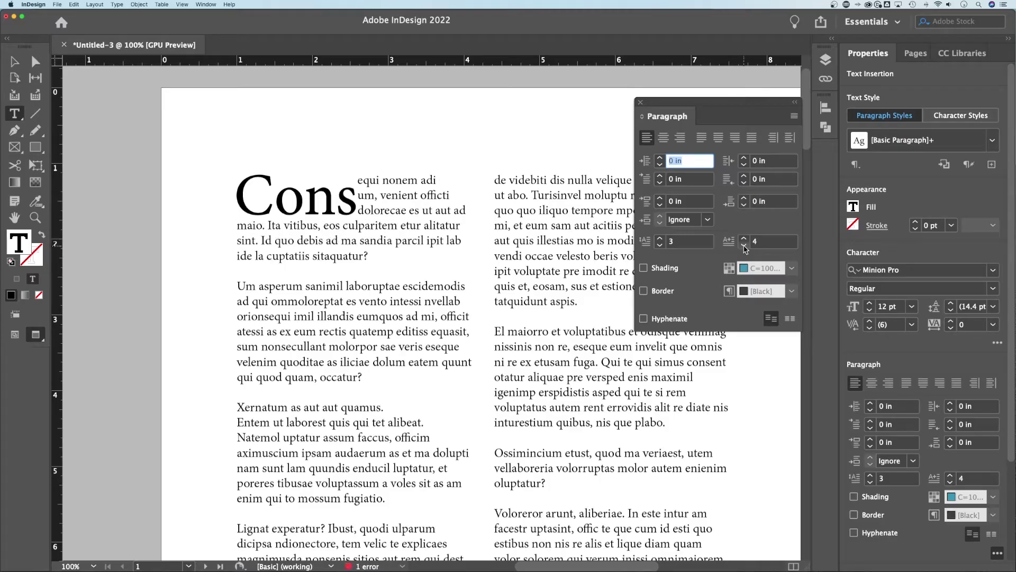
click(744, 245)
click(745, 245)
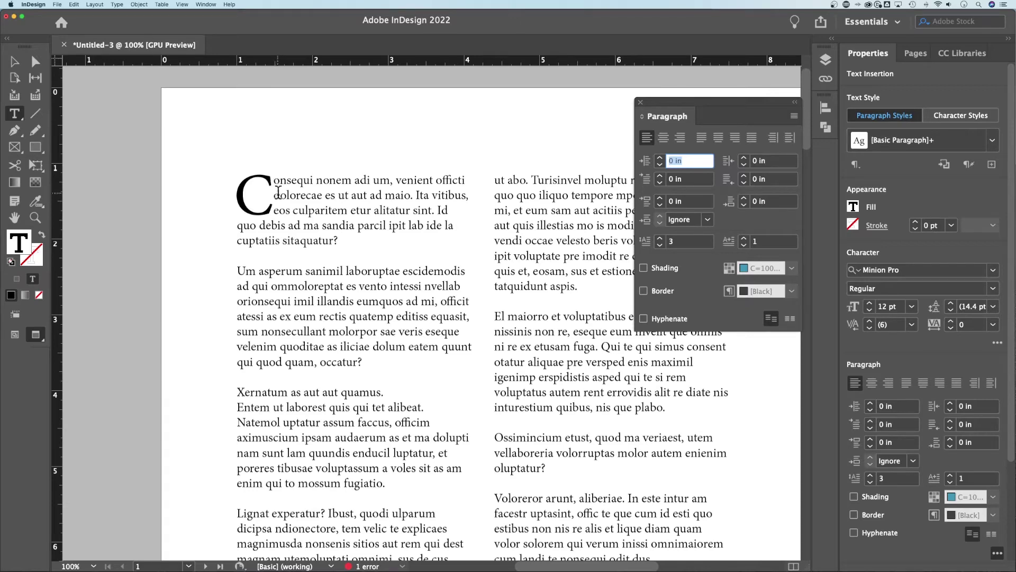
Set the kerning right after the drop cap C to 50.
click(273, 186)
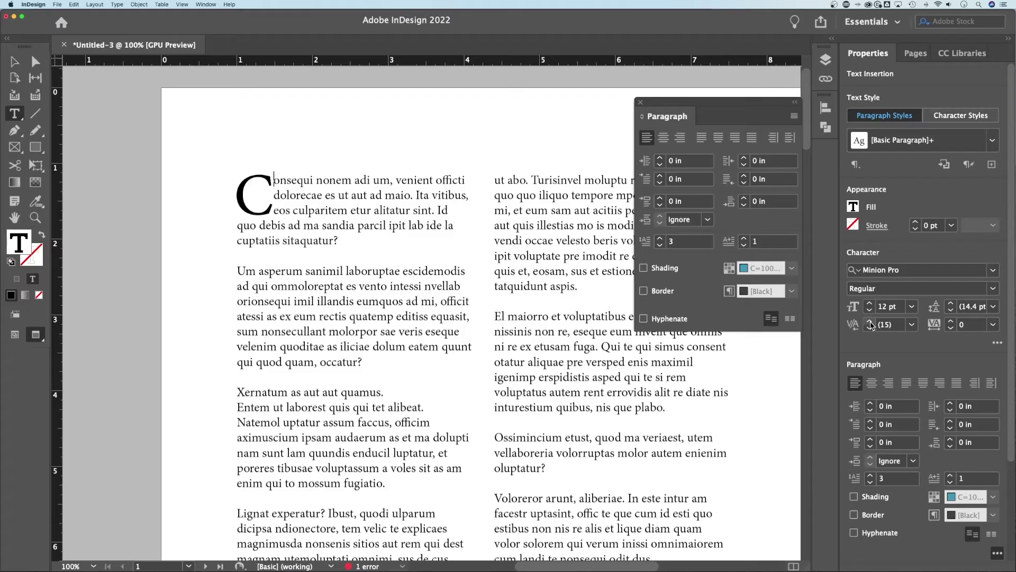
click(871, 321)
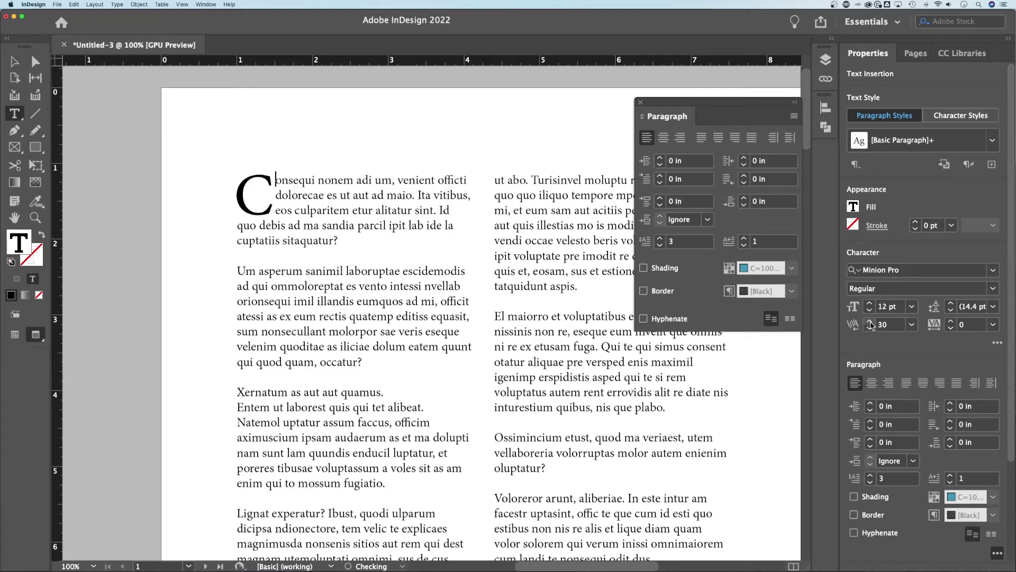
click(871, 320)
click(871, 322)
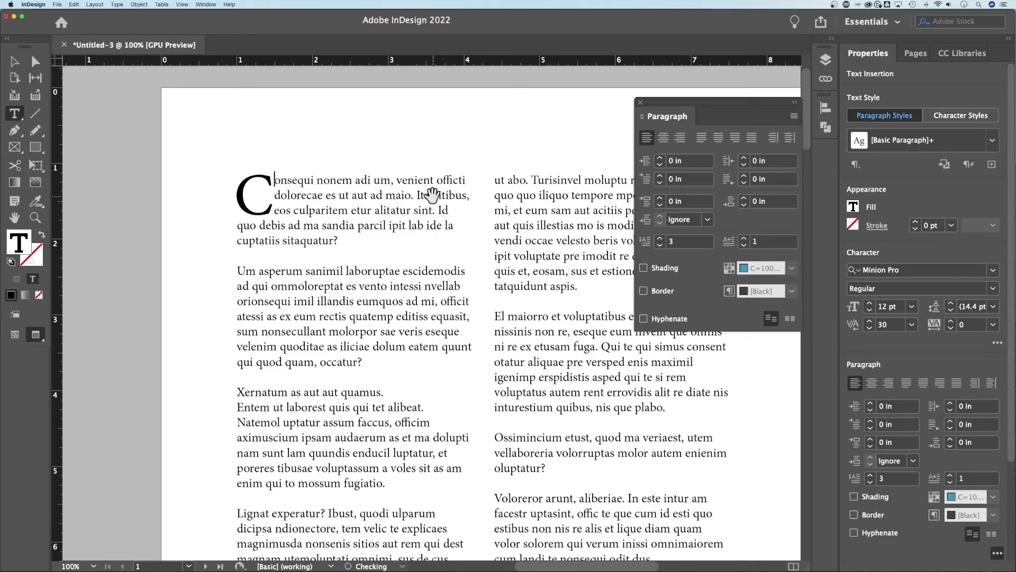
key(alt+Left)
key(alt+Left)
key(alt+Left)
key(alt+Left)
key(alt+Left)
key(alt+Right)
key(alt+Right)
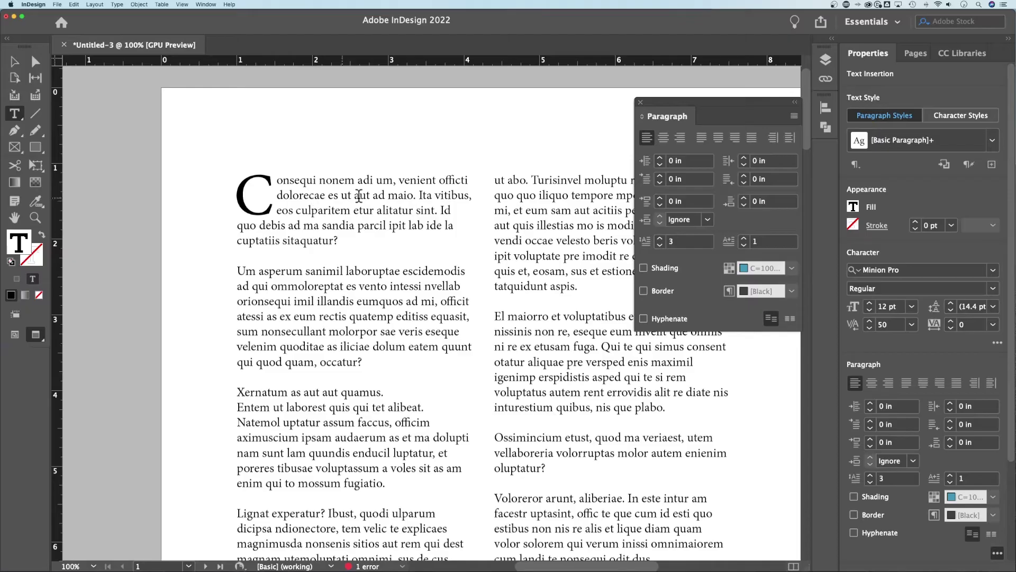
Open Drop Caps and Nested Styles and show its Character Style list.
click(795, 116)
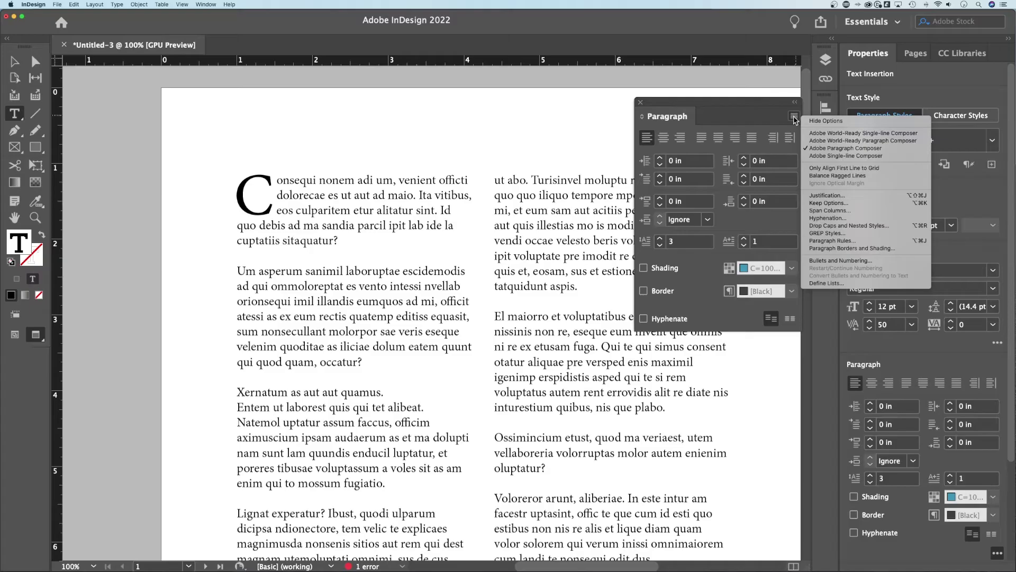
click(848, 225)
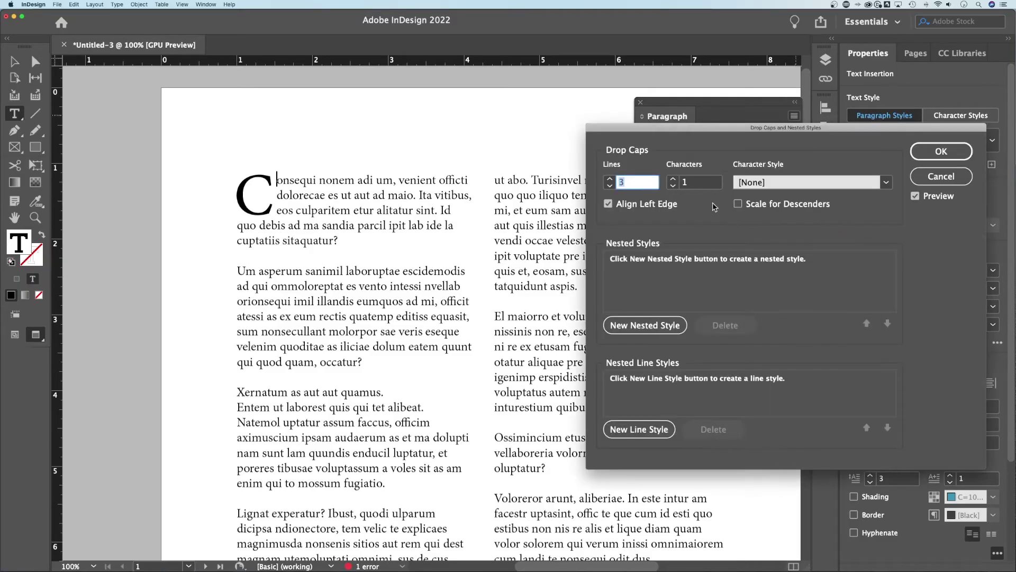
click(886, 182)
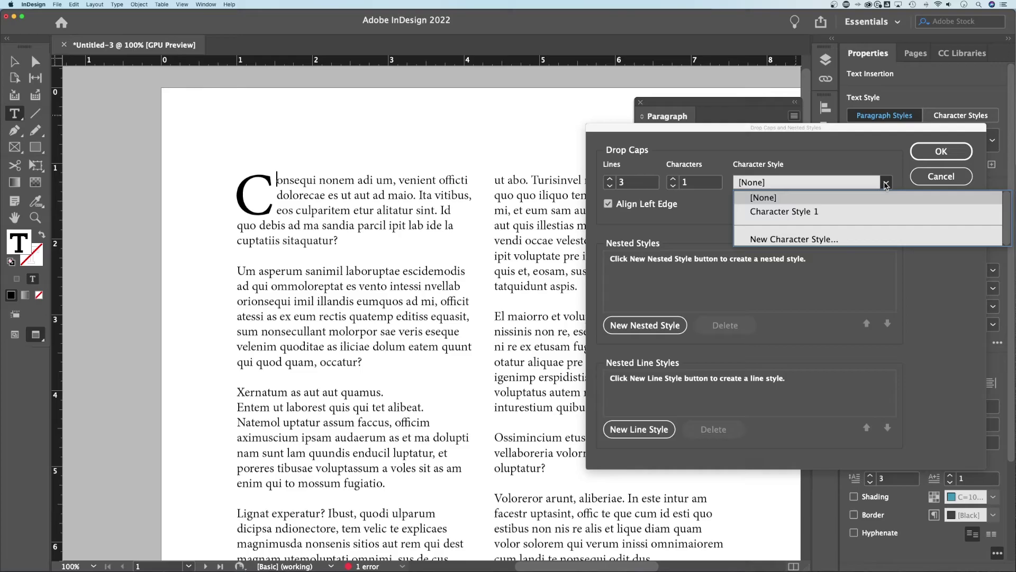
Create a new character style with magenta character color.
click(797, 240)
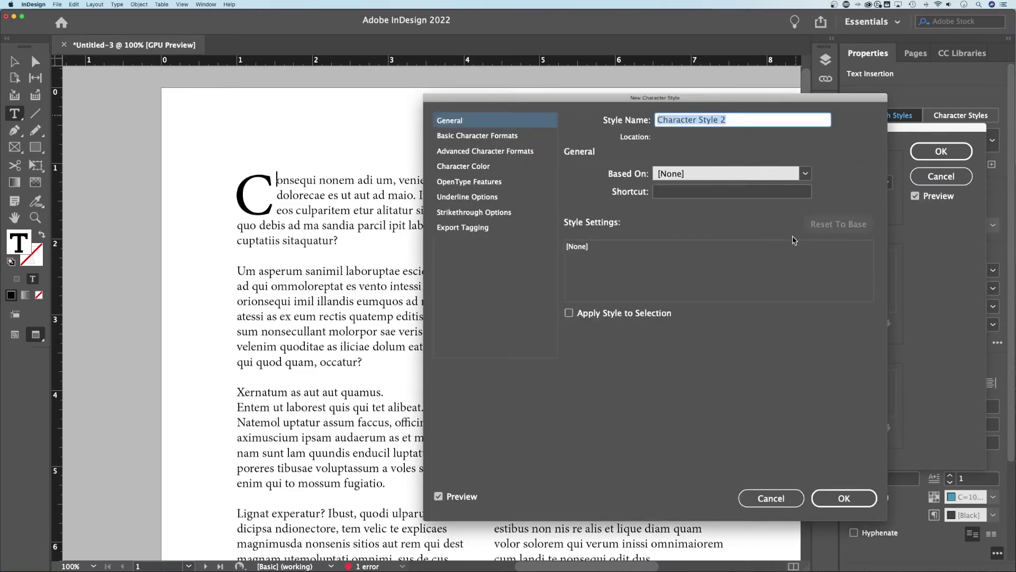
click(478, 135)
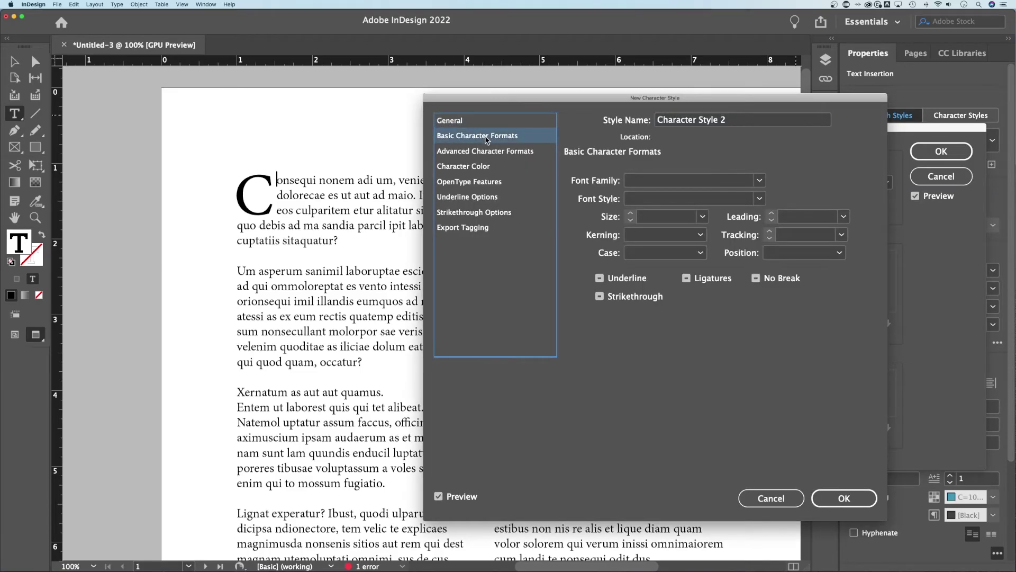
click(500, 151)
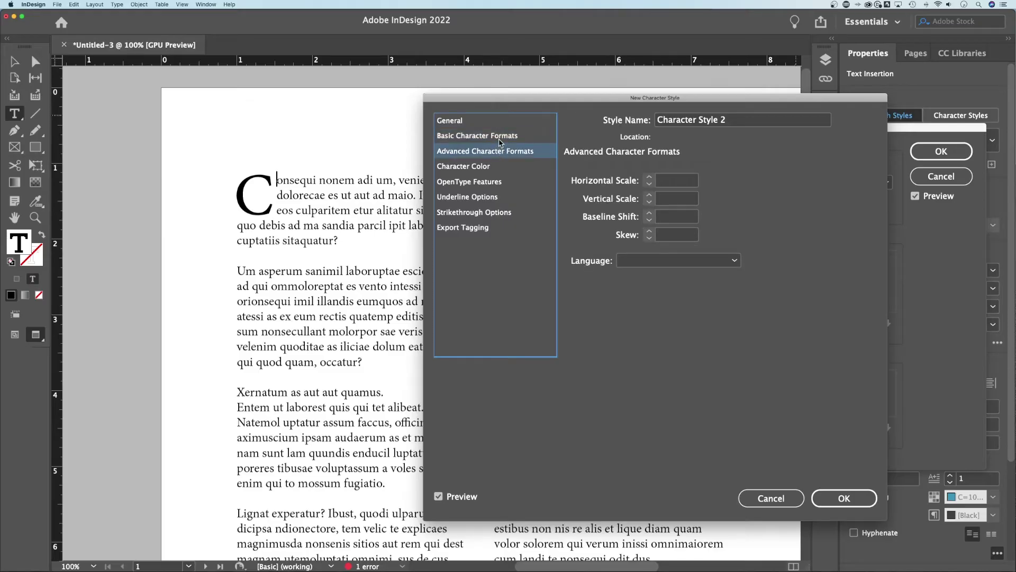
click(486, 167)
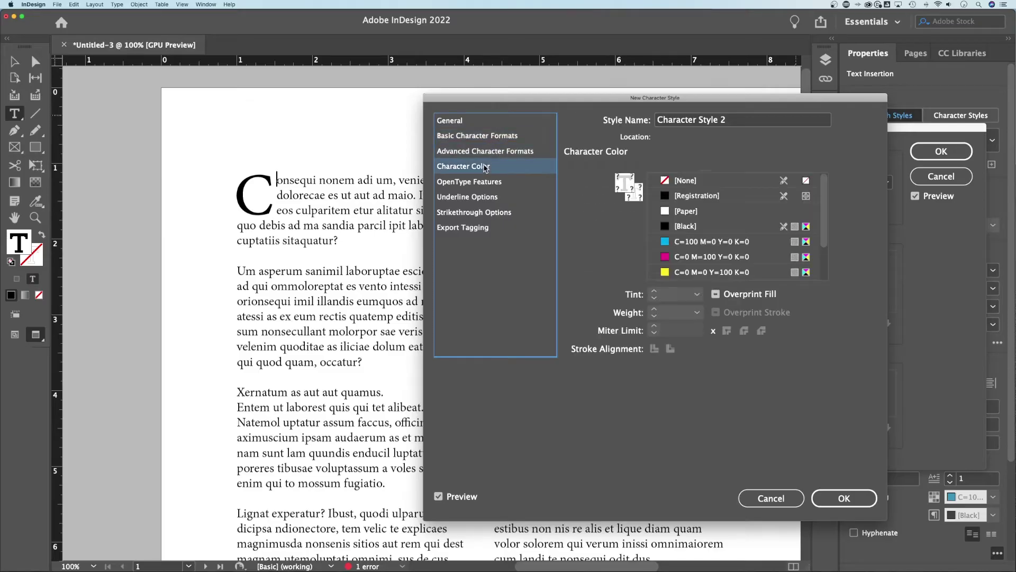
click(668, 258)
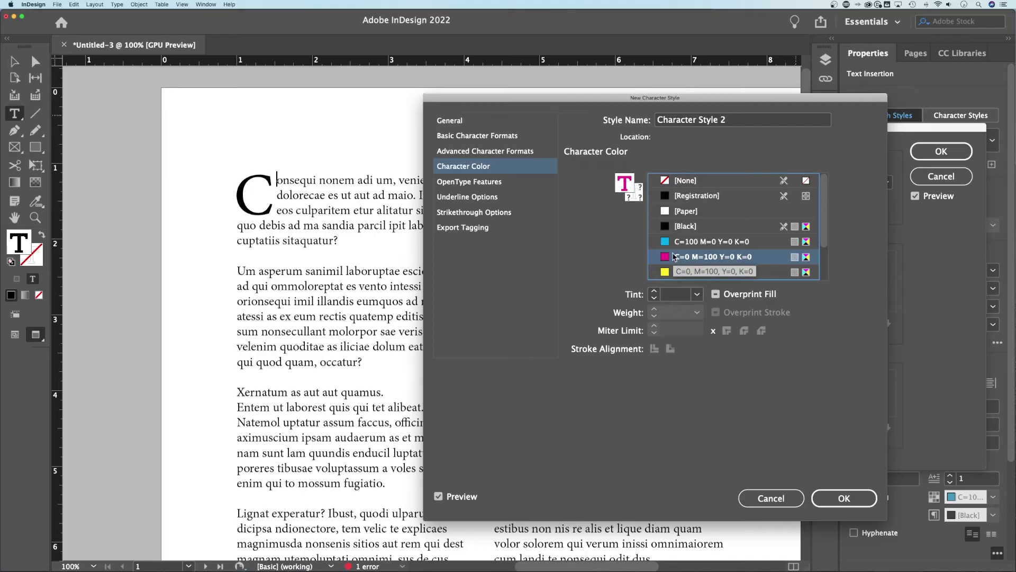
click(845, 498)
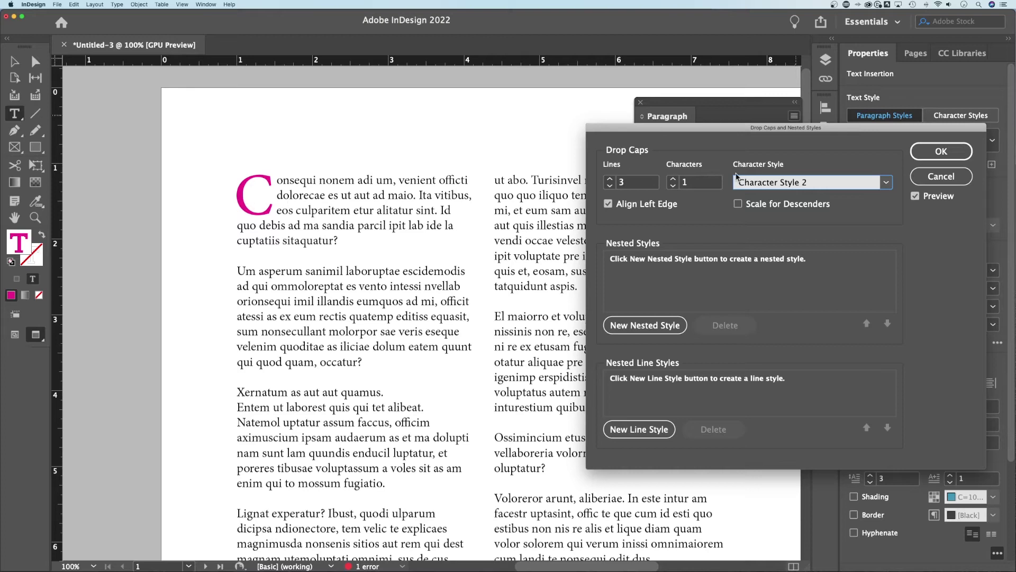
Assign Character Style 2 to the drop cap and confirm the settings.
click(884, 183)
click(822, 212)
click(941, 151)
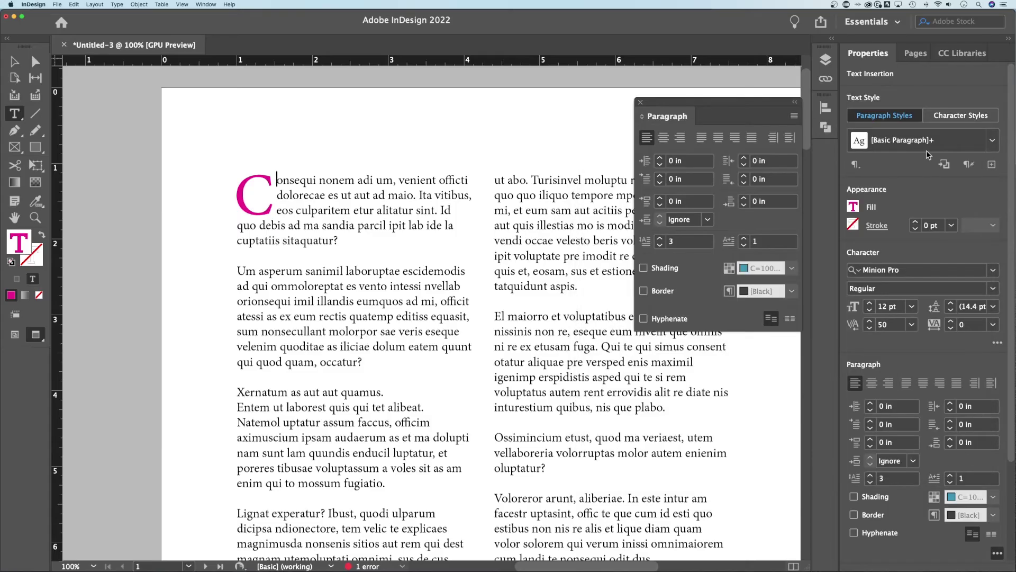
Edit Character Style 2 to uncheck Underline in Basic Character Formats, then save.
click(959, 115)
click(992, 139)
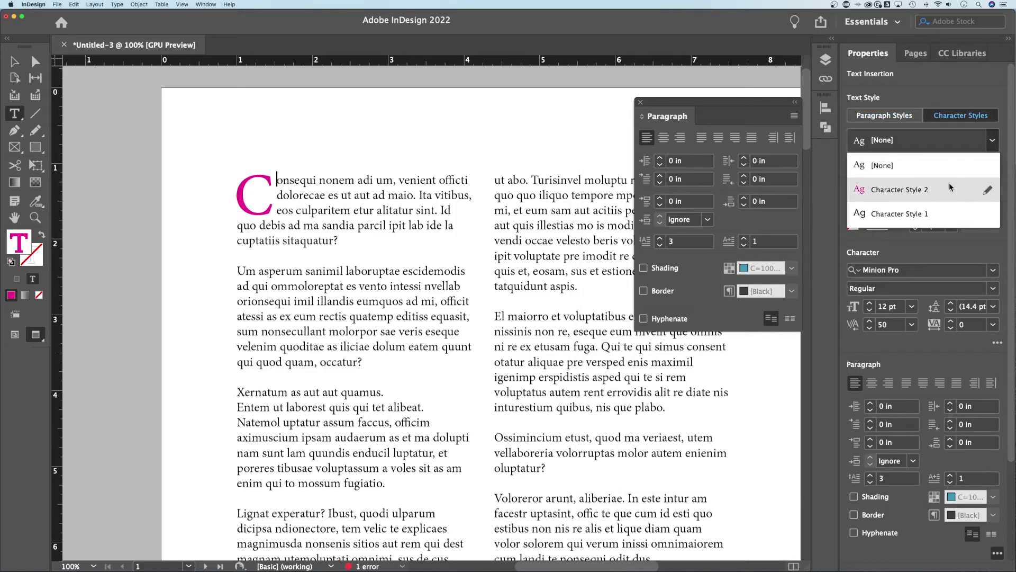
click(988, 190)
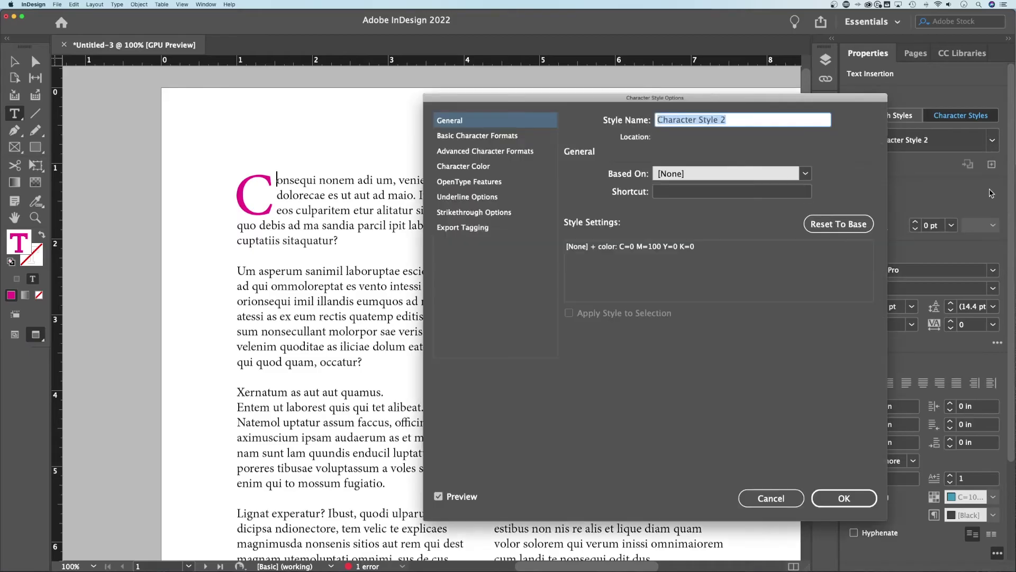
drag(588, 104, 593, 102)
click(496, 135)
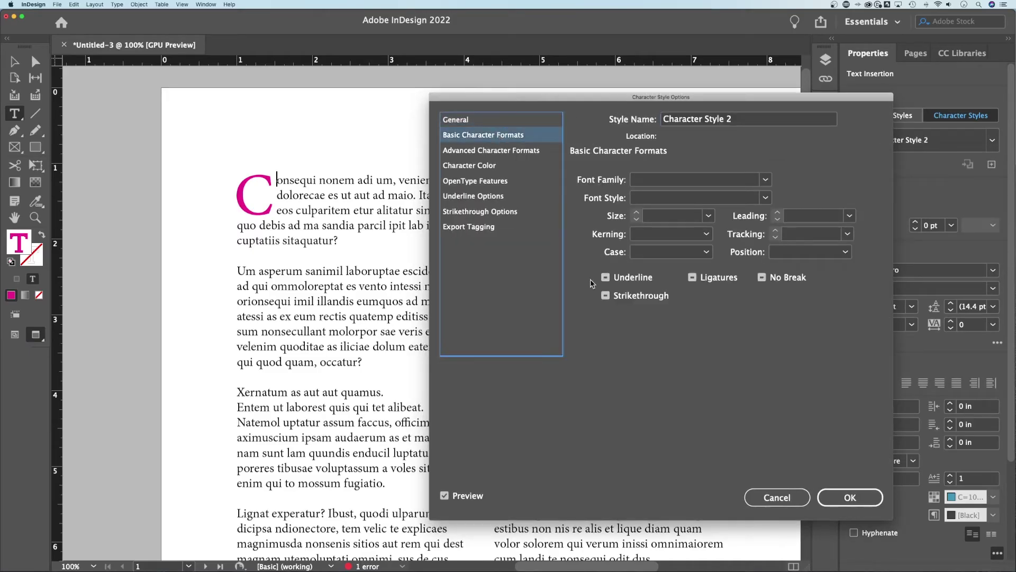
click(606, 277)
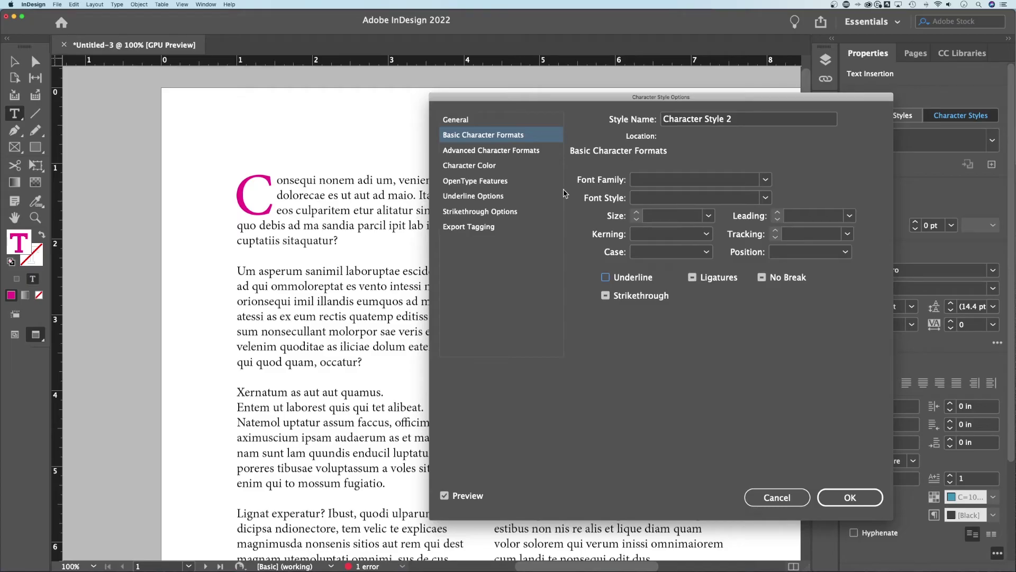
click(520, 120)
click(520, 150)
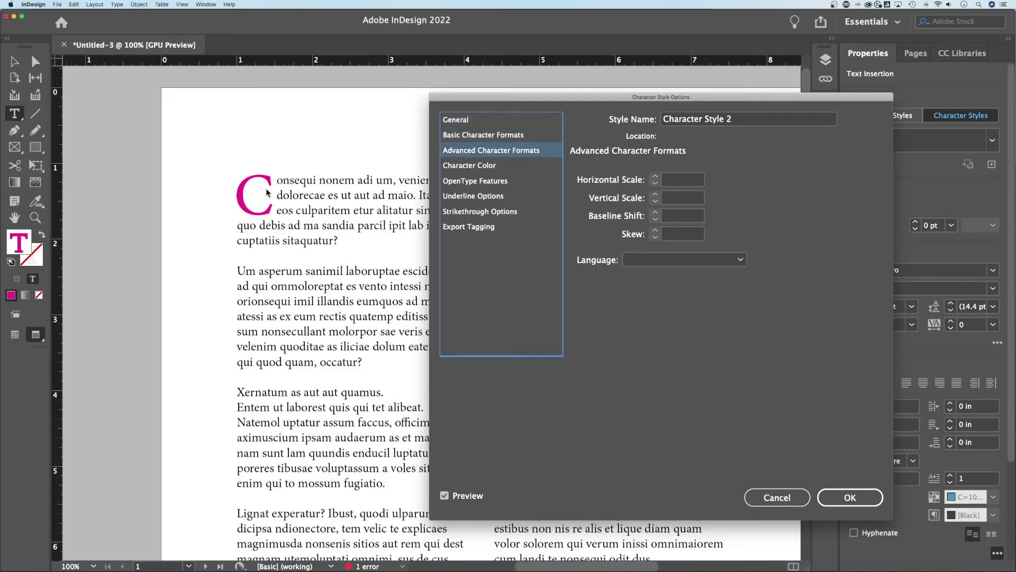
click(850, 497)
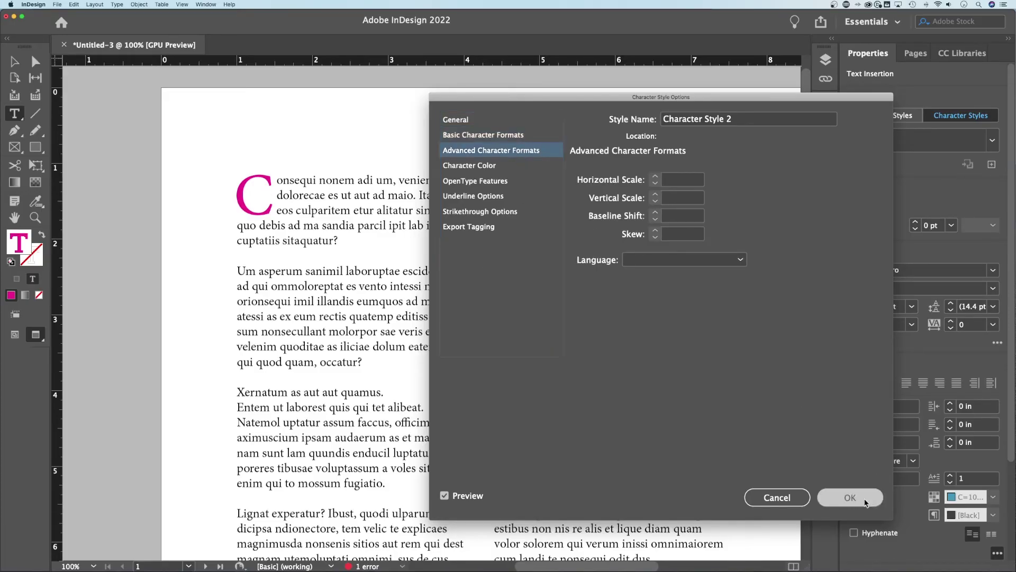
Review the Drop Caps and Nested Styles settings, close them, and show Paragraph Styles.
click(793, 116)
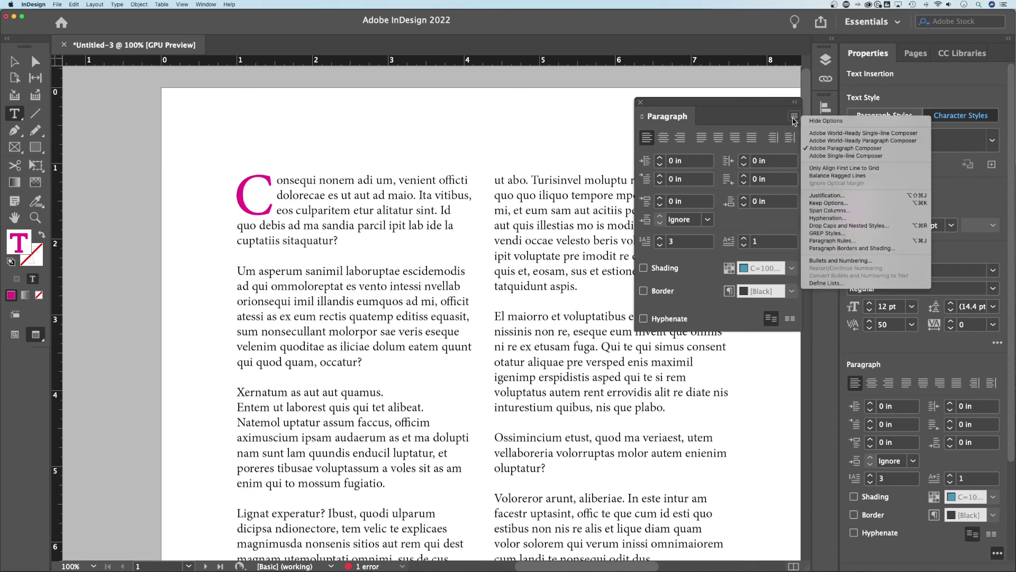
click(848, 225)
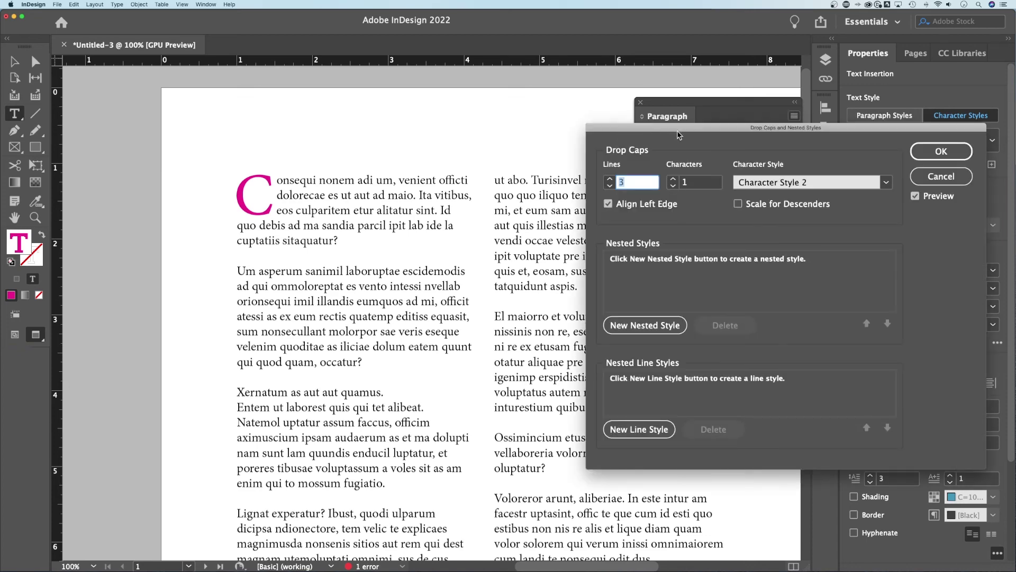
drag(691, 127, 588, 121)
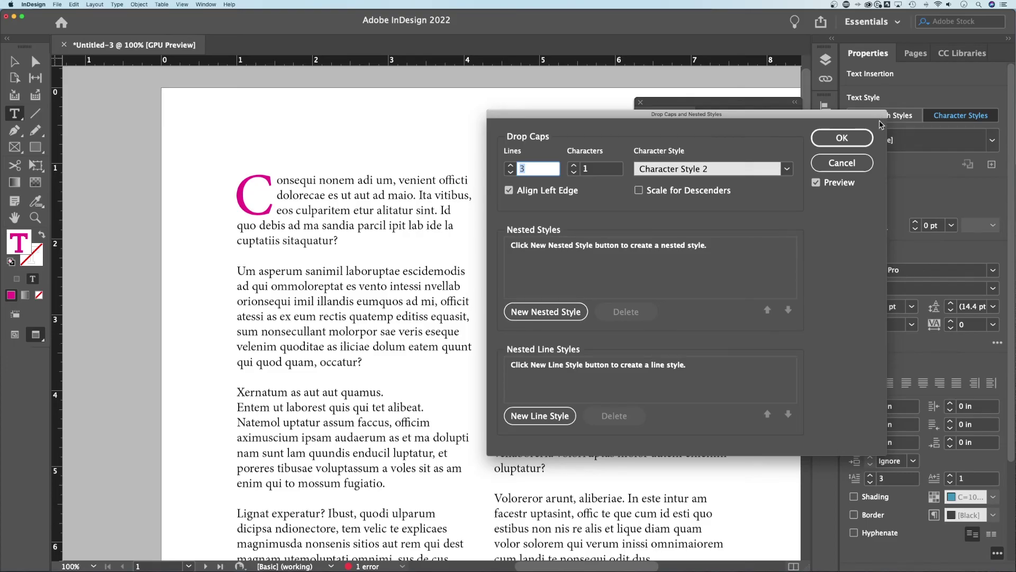
click(841, 138)
click(879, 116)
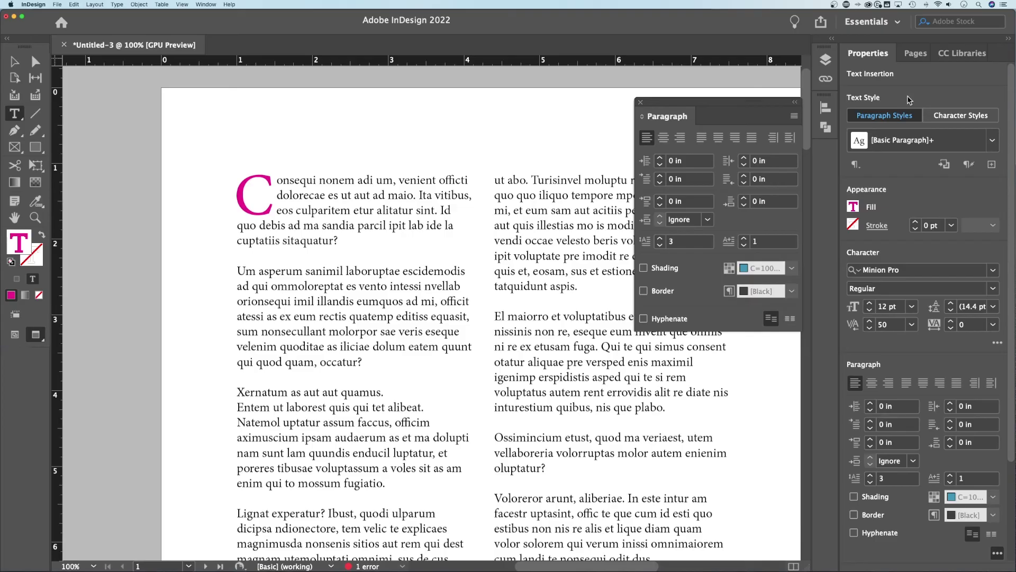
click(992, 140)
click(991, 165)
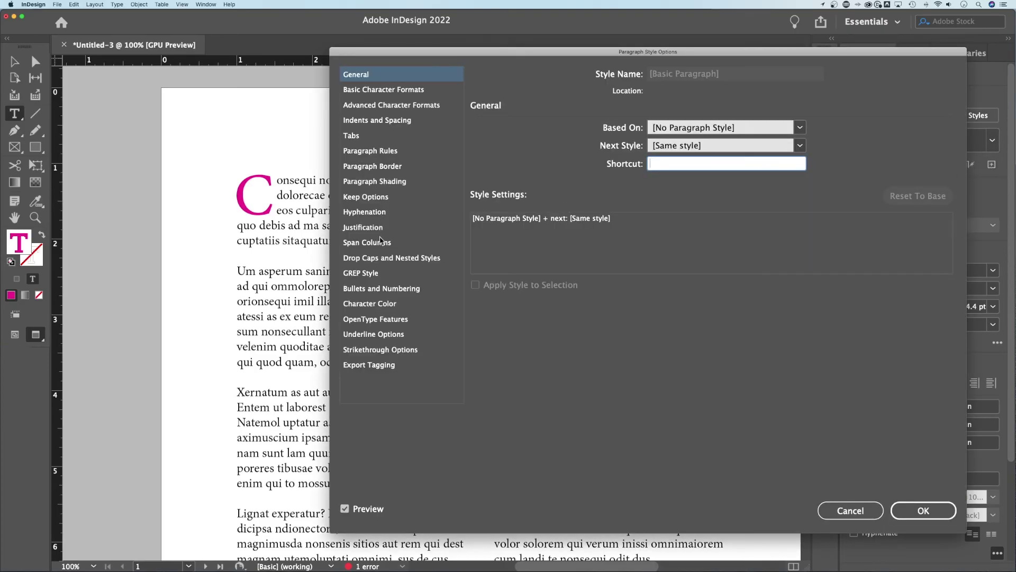
click(389, 258)
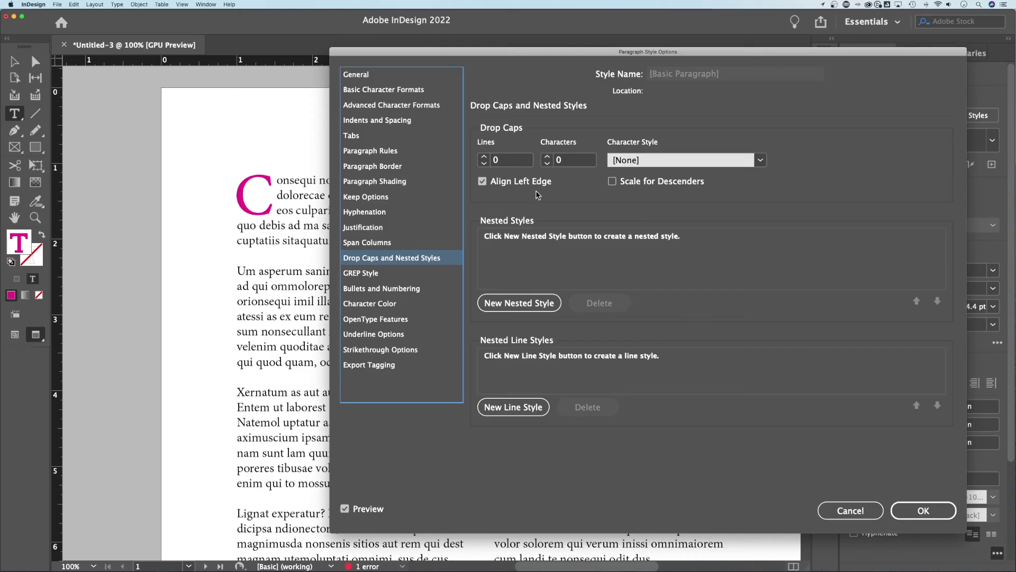
click(850, 511)
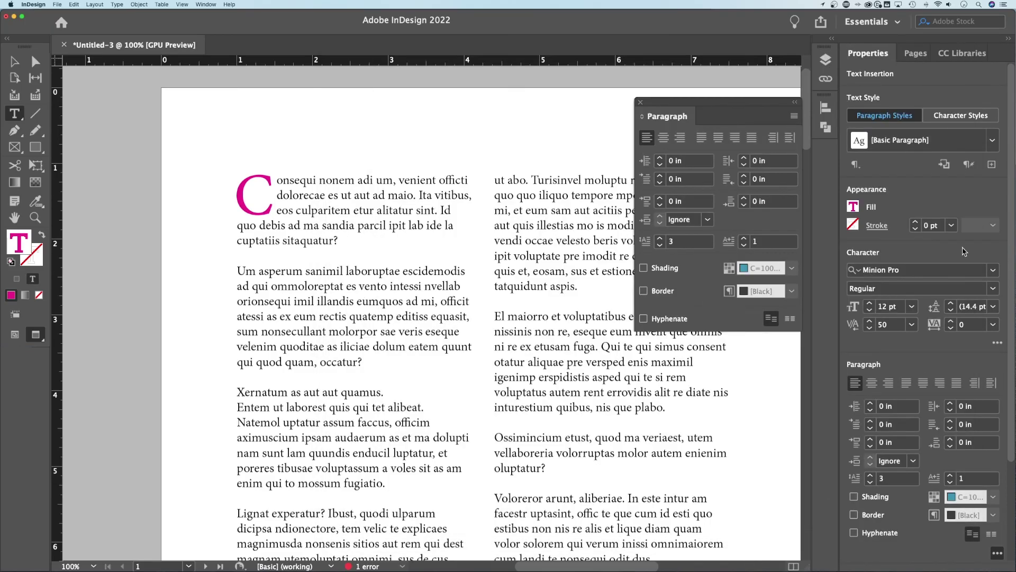